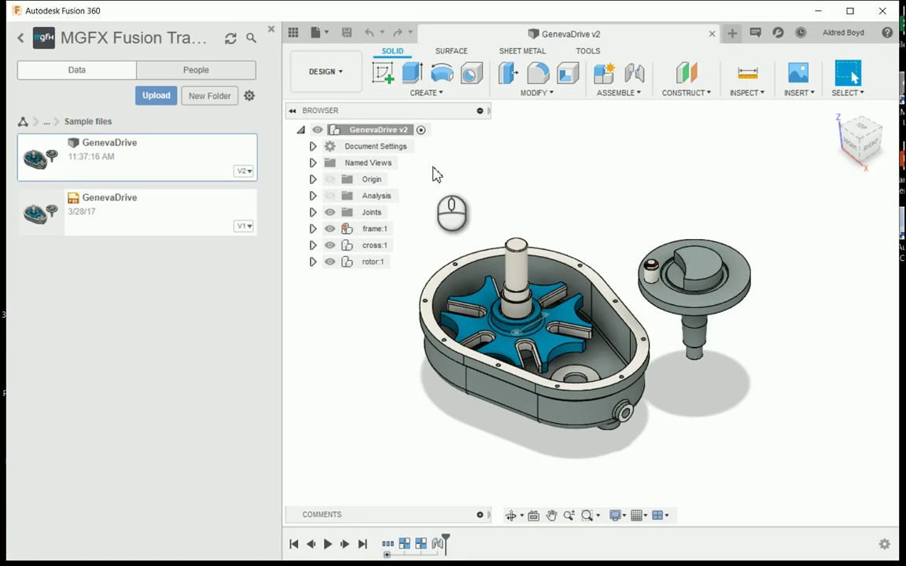
# Create a new drawing of the full GenevaDrive assembly from scratch with ISO standard, mm and A3 sheet.
pyautogui.click(343, 77)
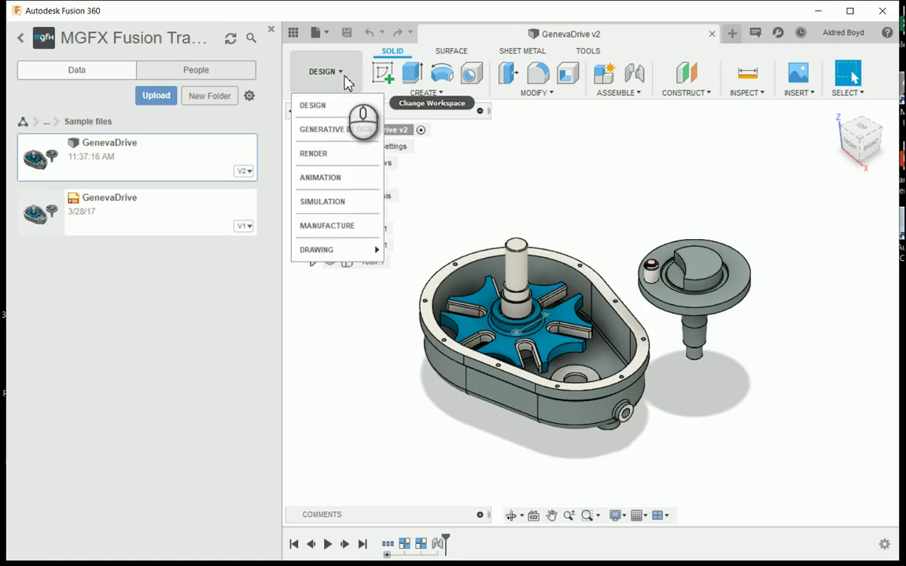
pyautogui.moveTo(374, 252)
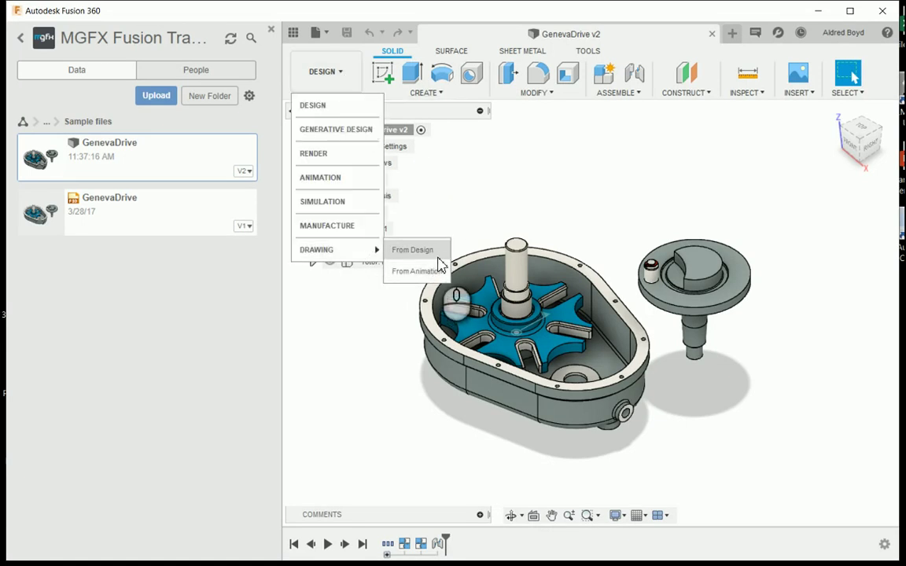
pyautogui.click(412, 250)
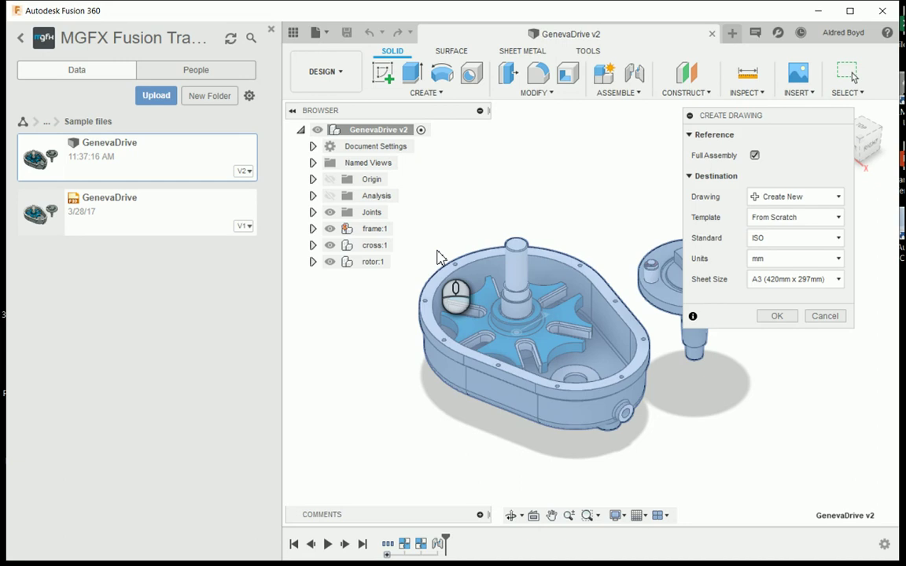
pyautogui.click(755, 156)
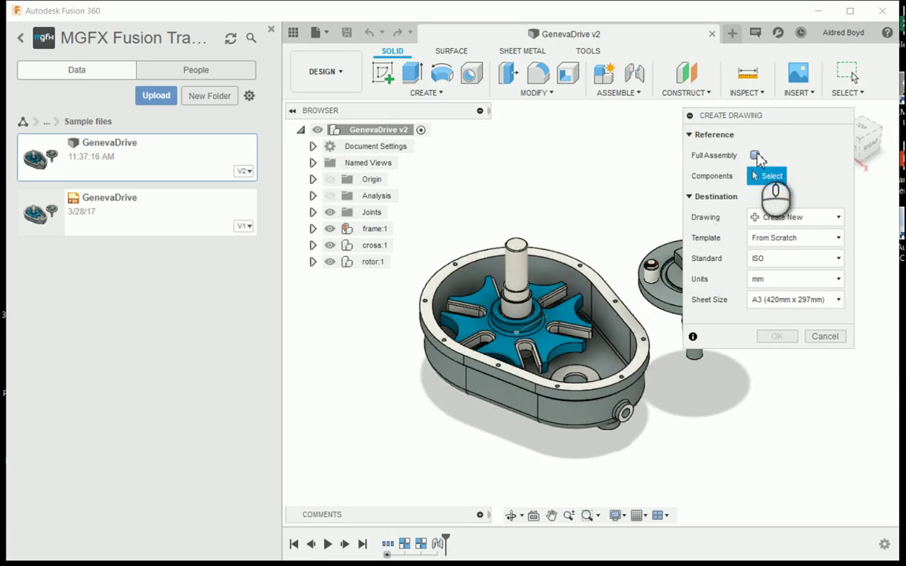
pyautogui.click(755, 156)
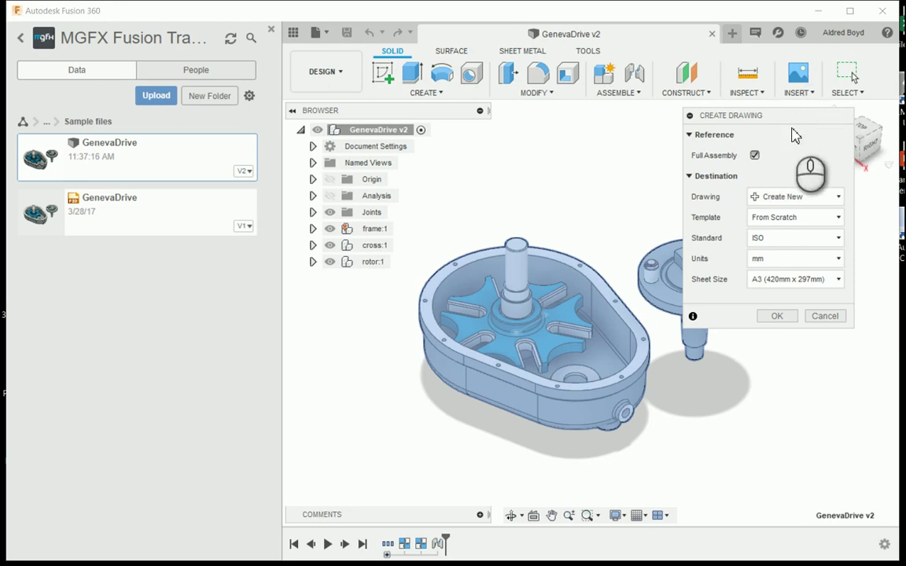
pyautogui.moveTo(763, 118); pyautogui.dragTo(630, 59)
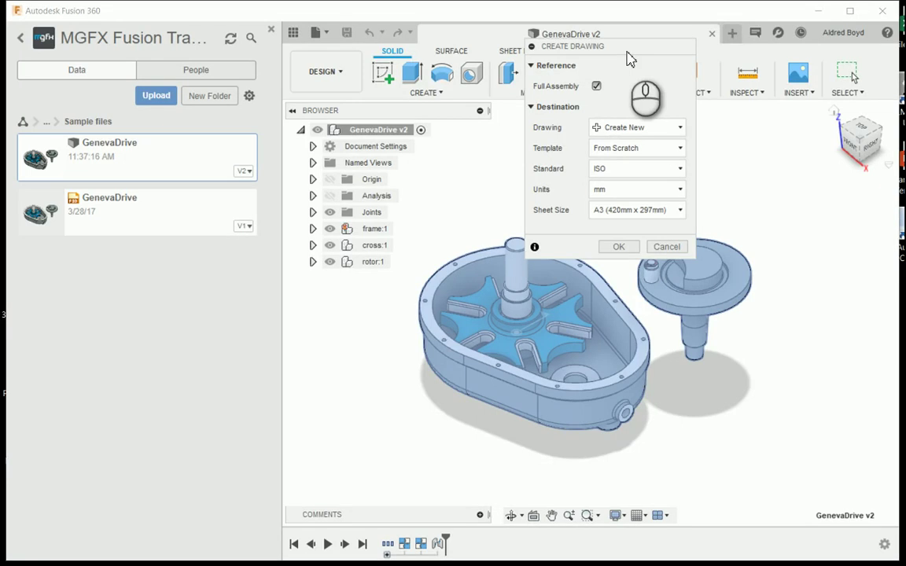
pyautogui.click(620, 247)
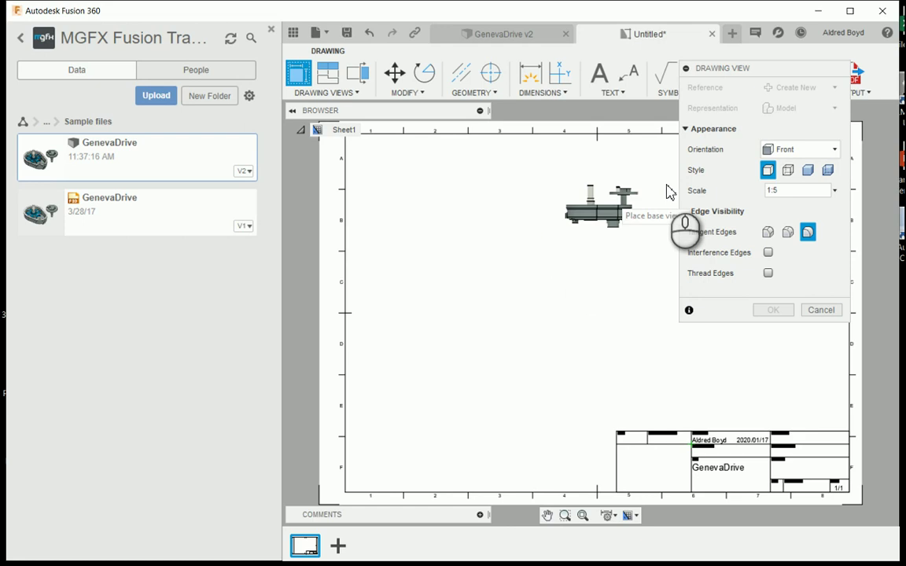
# Place the base view near the sheet centre with FRONT orientation at 1:5 scale.
pyautogui.click(519, 326)
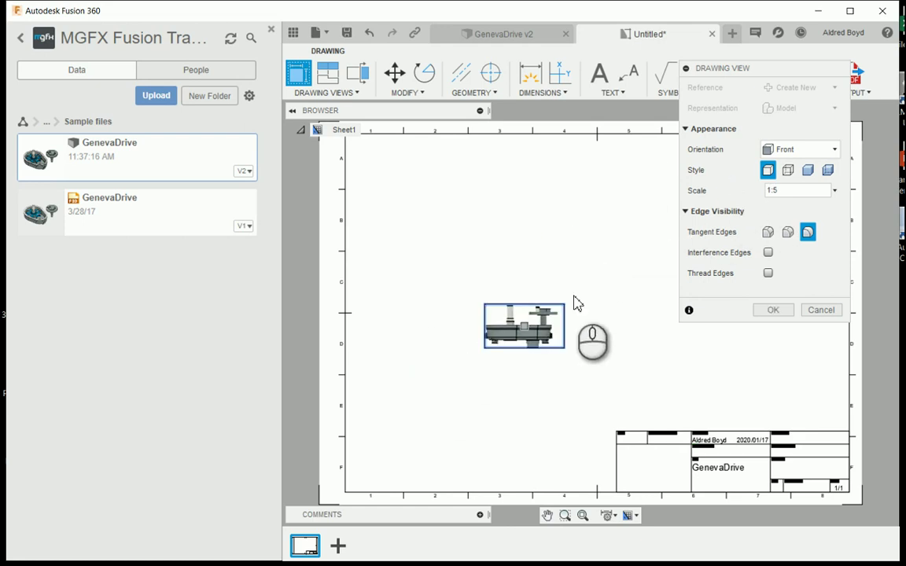
pyautogui.click(811, 149)
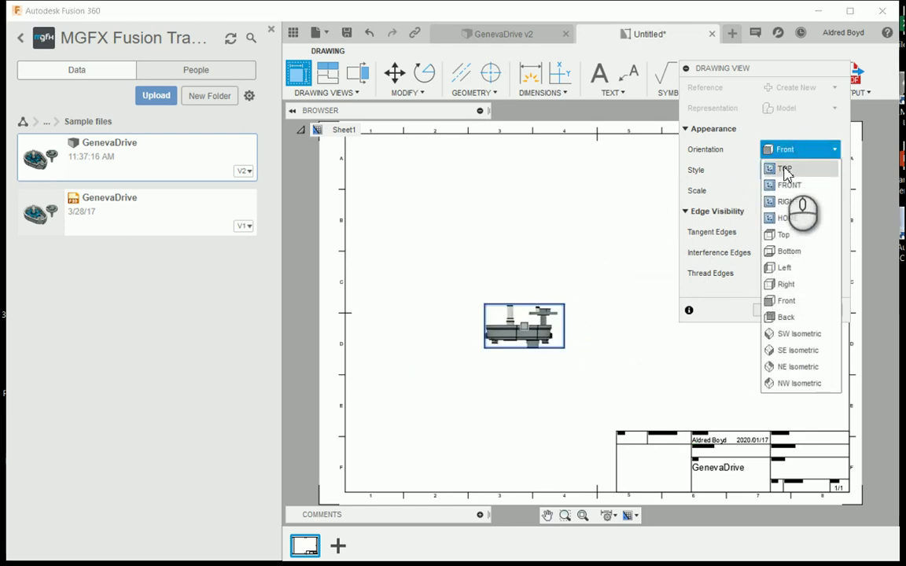
pyautogui.click(786, 172)
pyautogui.click(809, 149)
pyautogui.click(817, 202)
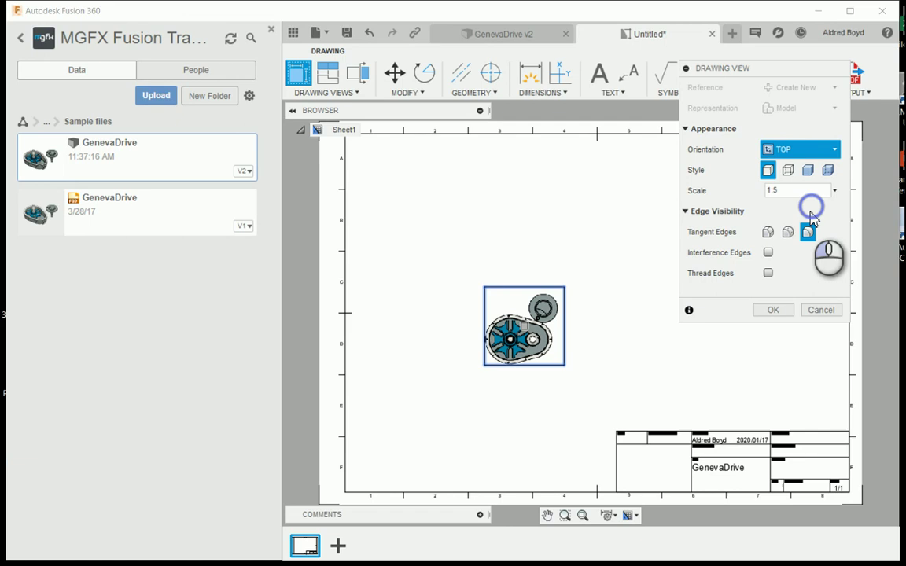
pyautogui.click(816, 149)
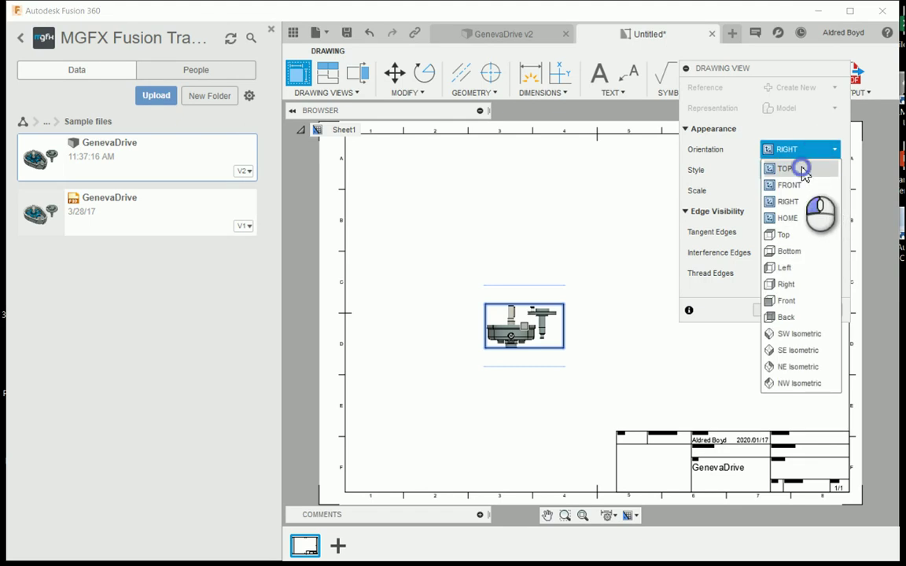
pyautogui.click(794, 171)
pyautogui.click(800, 148)
pyautogui.click(800, 184)
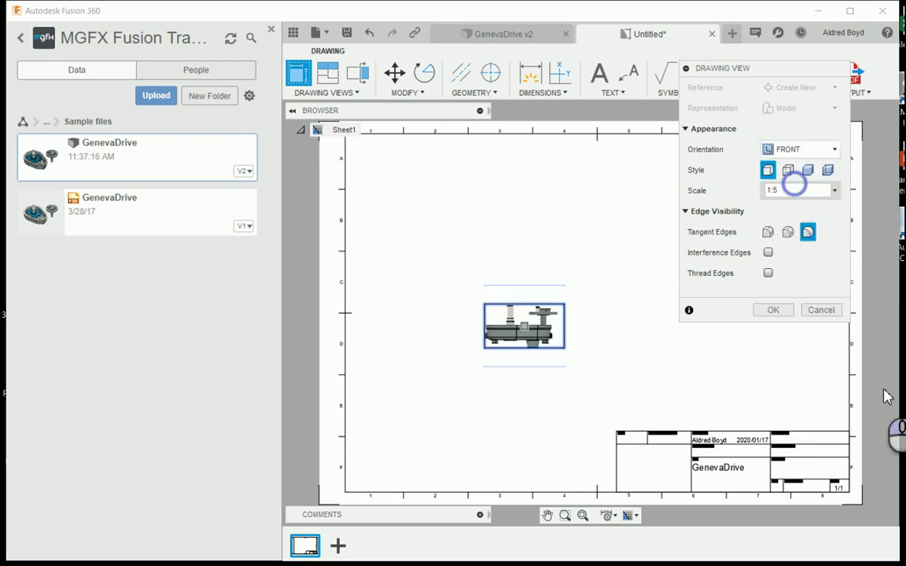
pyautogui.click(777, 312)
# Set the front base view's Tangent Edges option to Full Length.
pyautogui.scroll(2, 531, 339)
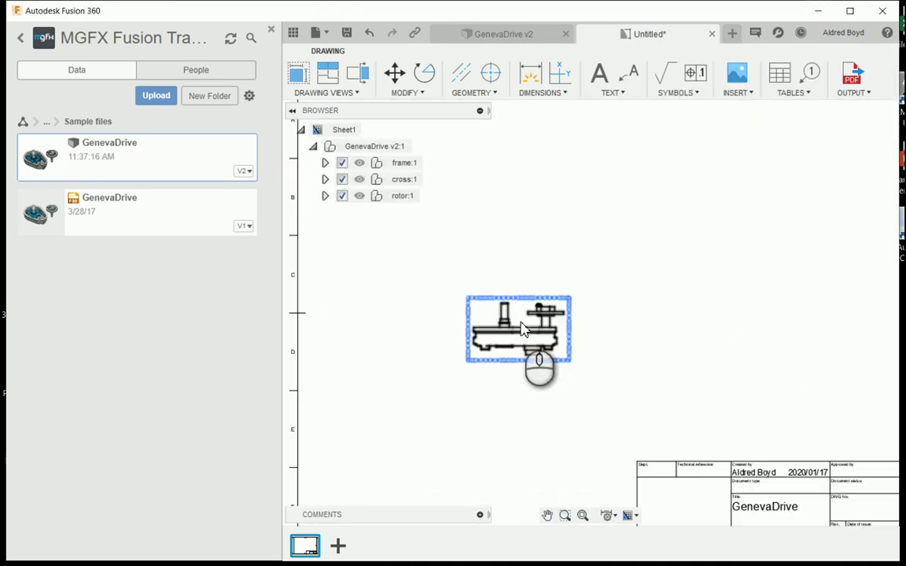
pyautogui.click(525, 334)
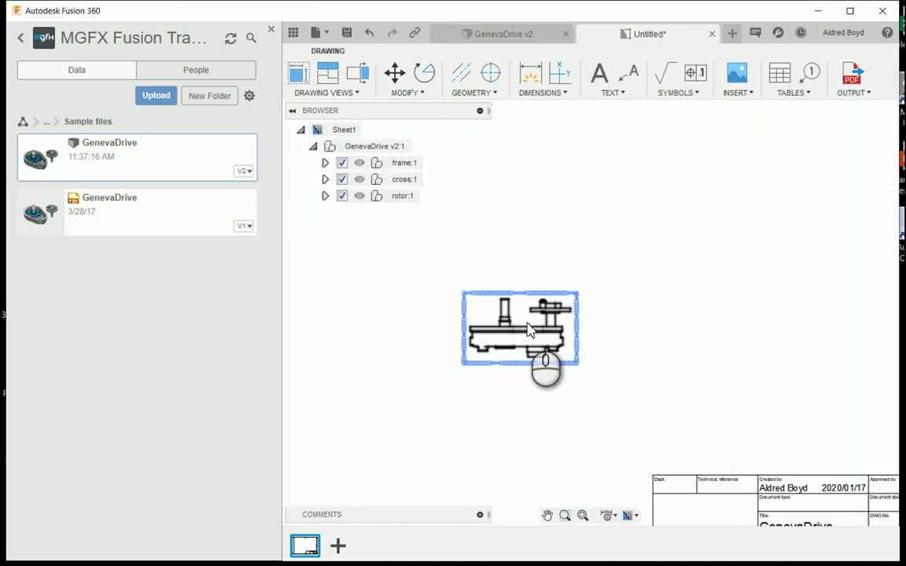
pyautogui.rightClick(526, 324)
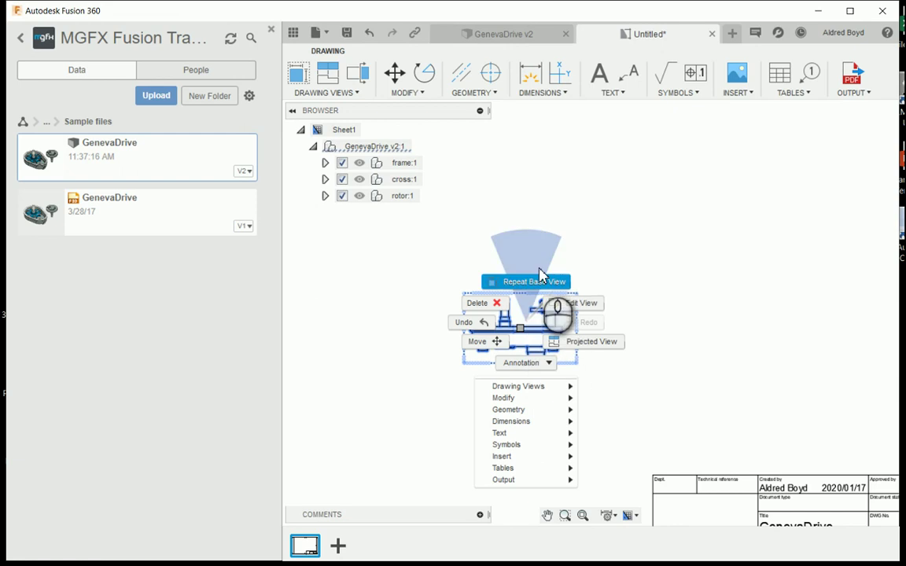
pyautogui.click(572, 307)
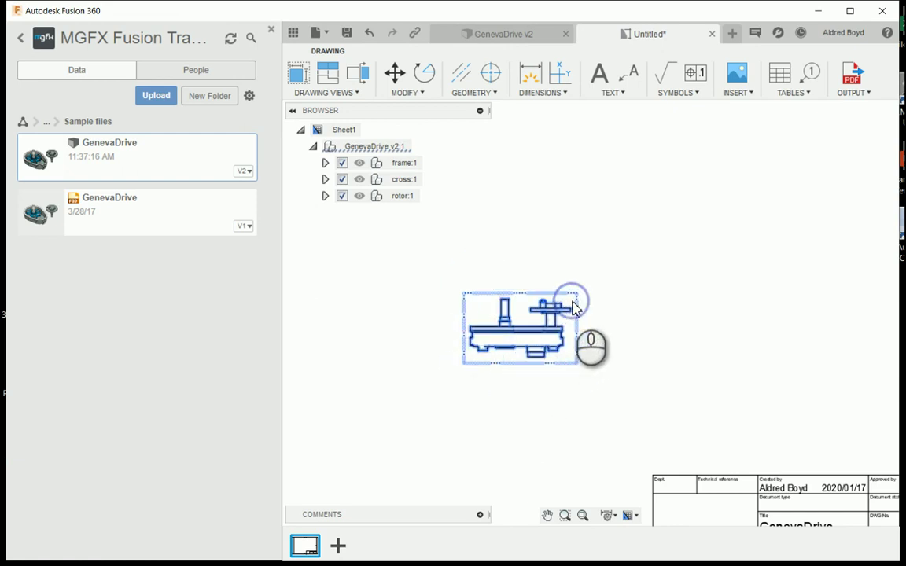
pyautogui.click(769, 191)
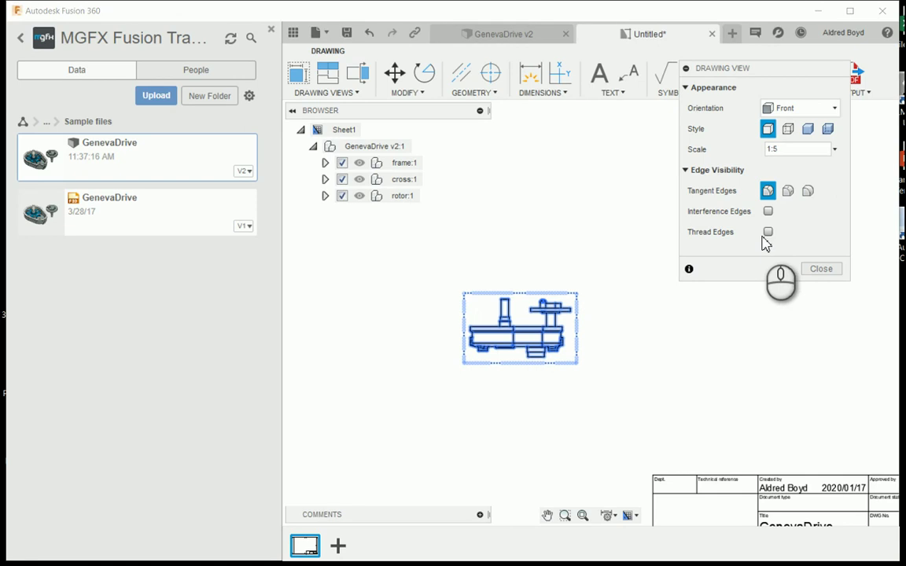
pyautogui.click(822, 269)
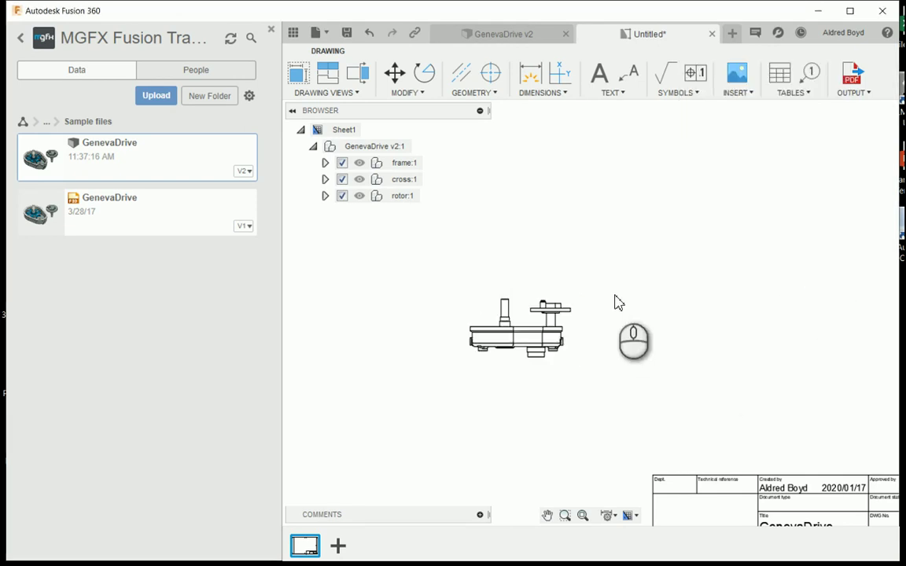
pyautogui.scroll(5, 530, 370)
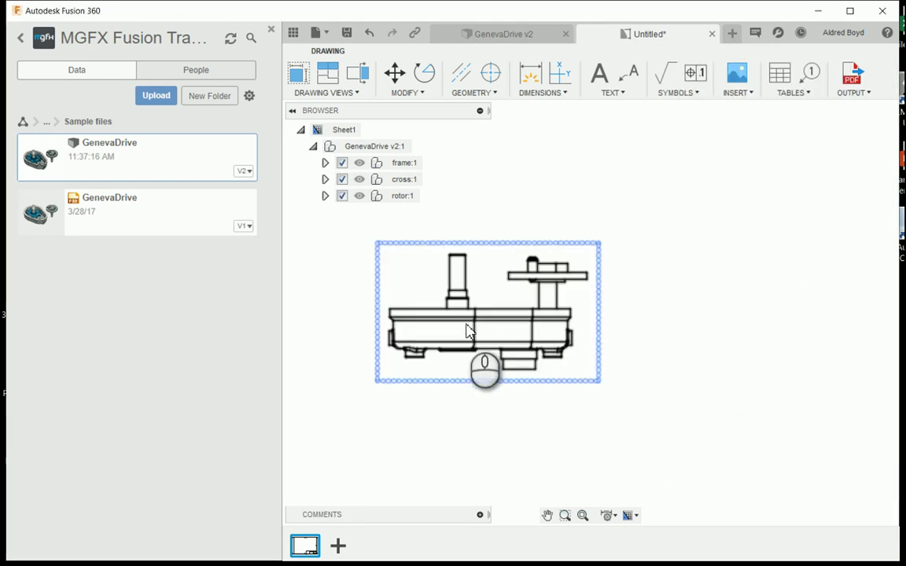
pyautogui.scroll(-2, 472, 327)
pyautogui.scroll(-3, 481, 322)
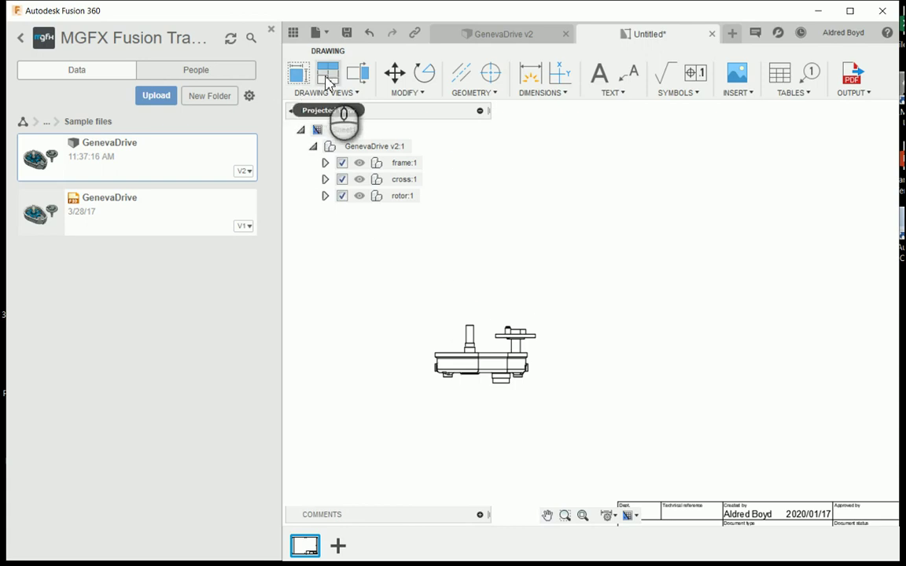
# Project top, right-side and isometric views from the base view, moving the isometric to the upper right.
pyautogui.click(328, 79)
pyautogui.click(472, 351)
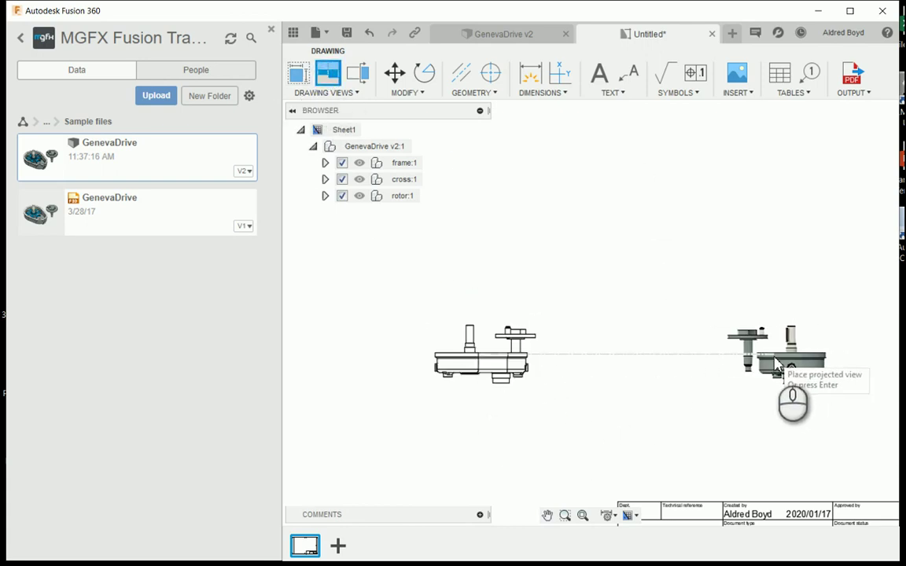
pyautogui.click(777, 366)
pyautogui.click(482, 174)
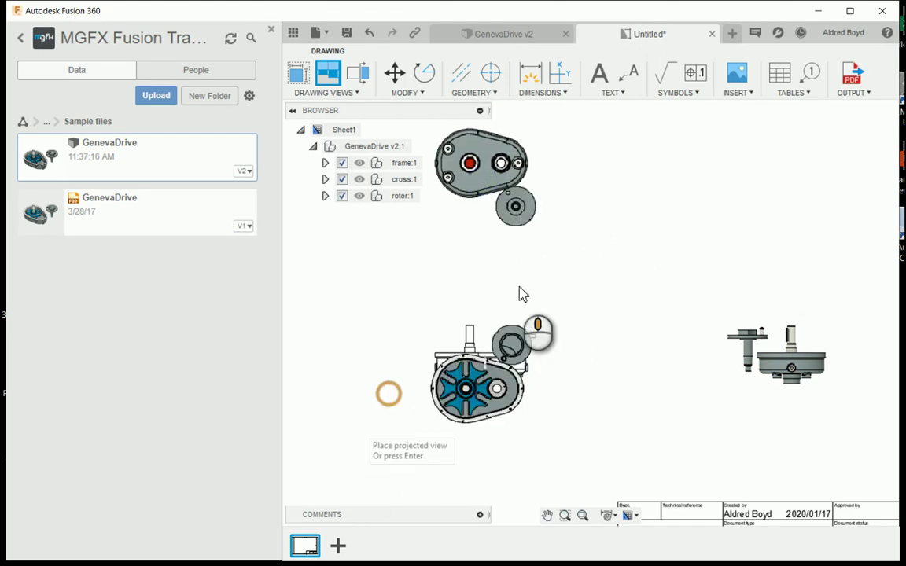
pyautogui.scroll(3, 614, 313)
pyautogui.scroll(-3, 614, 313)
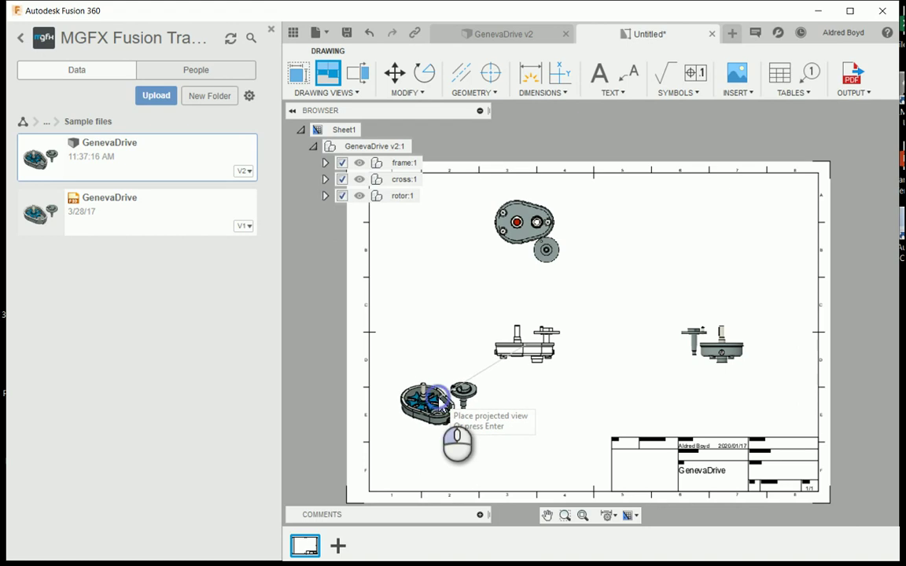
pyautogui.rightClick(454, 408)
pyautogui.click(481, 399)
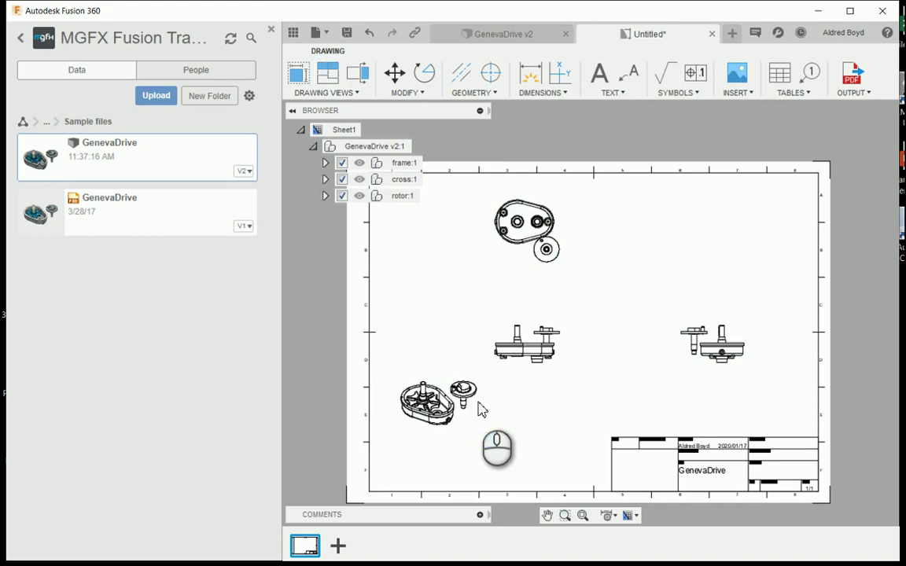
pyautogui.click(460, 406)
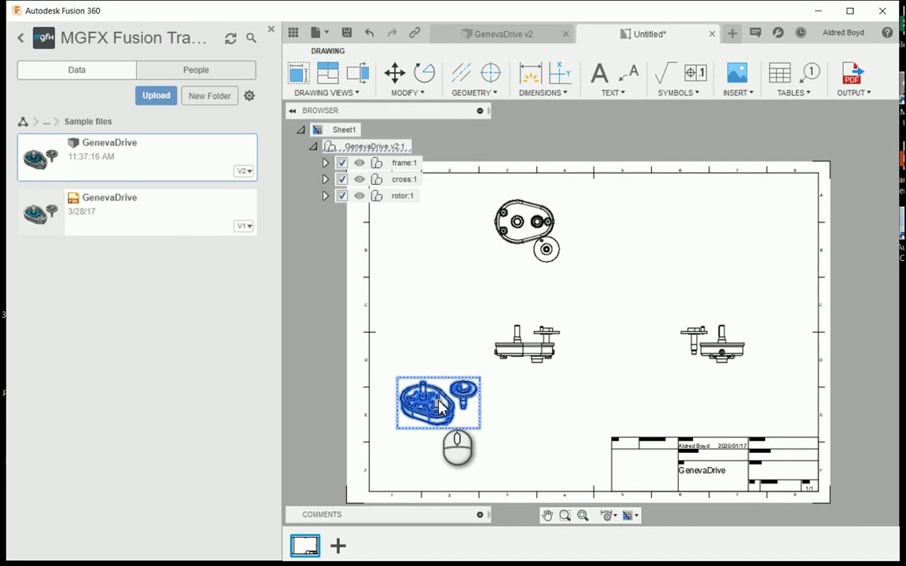
pyautogui.moveTo(442, 407); pyautogui.dragTo(697, 236)
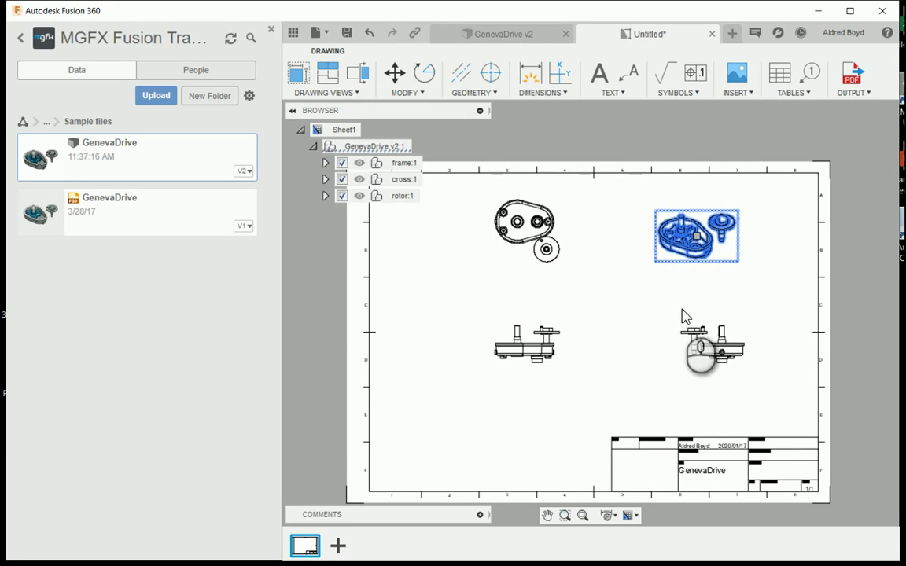
# Change the upper-right isometric view's style to Shaded.
pyautogui.click(754, 275)
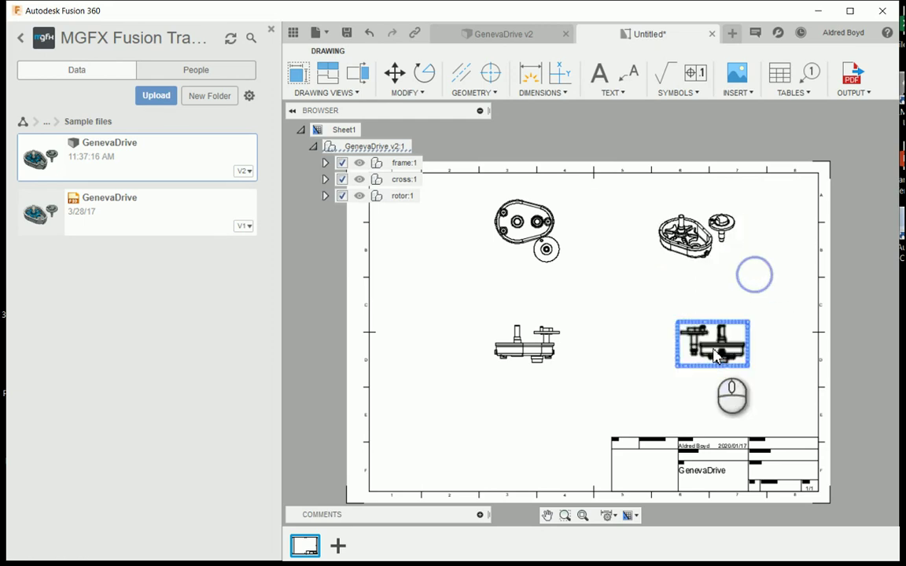
pyautogui.click(684, 242)
pyautogui.rightClick(684, 242)
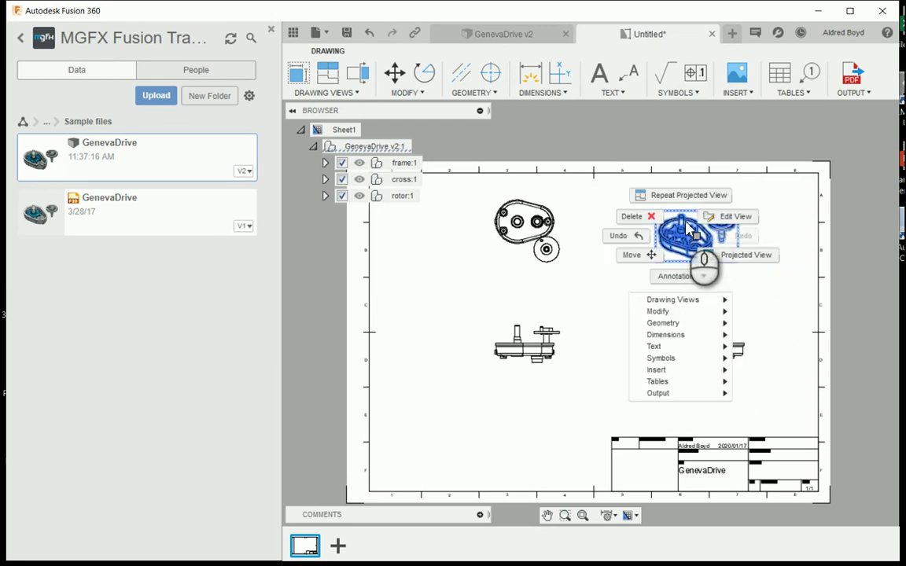
pyautogui.click(720, 255)
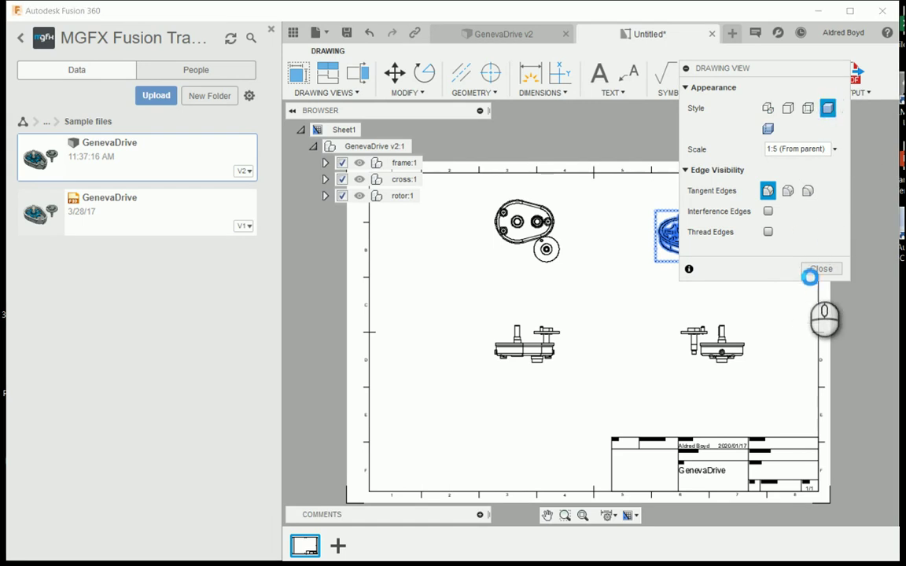
pyautogui.click(821, 269)
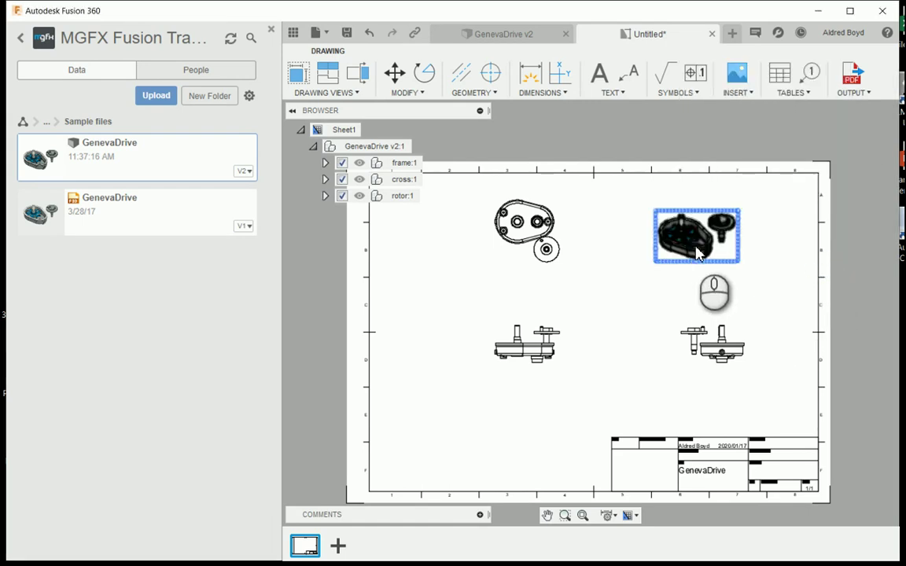
pyautogui.scroll(3, 677, 239)
# Add a vertical 120.44 dimension between the two circle centres of the top view, placed to its right.
pyautogui.moveTo(519, 338); pyautogui.dragTo(667, 247, button='middle')
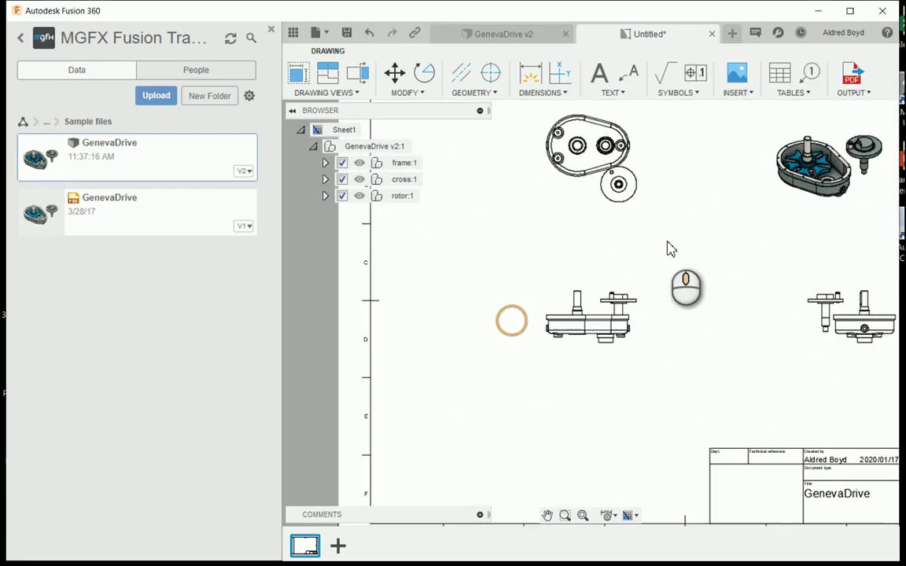
pyautogui.scroll(-2, 566, 277)
pyautogui.moveTo(566, 277); pyautogui.dragTo(512, 285, button='middle')
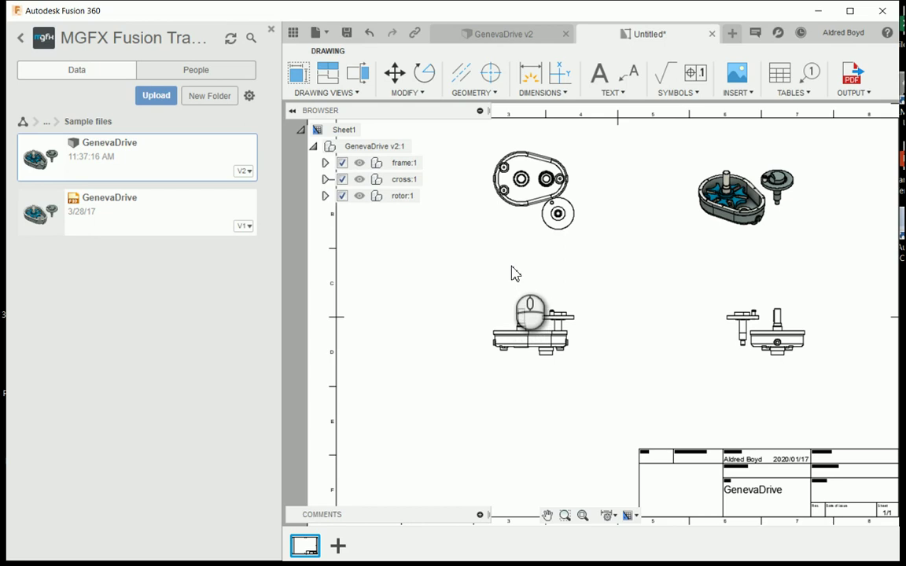
pyautogui.click(530, 74)
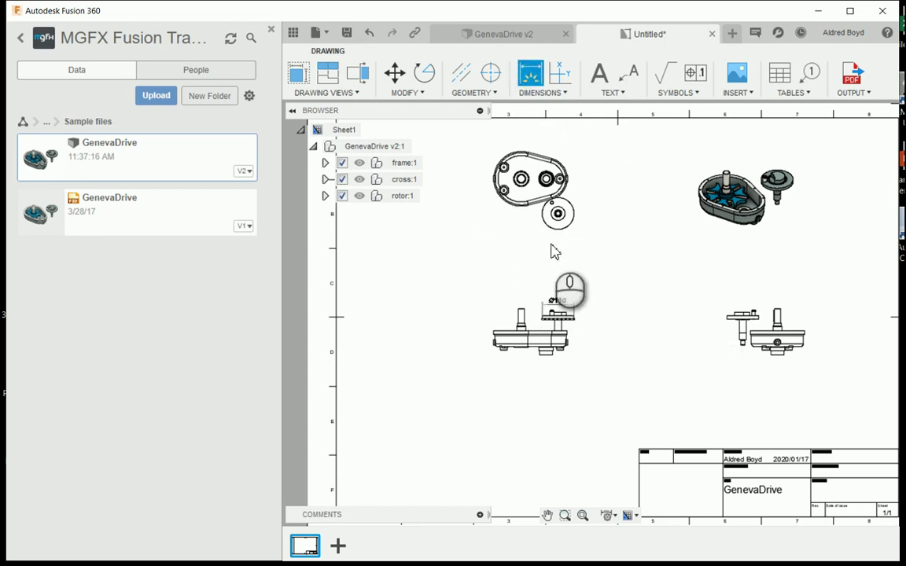
pyautogui.scroll(2, 553, 251)
pyautogui.click(516, 169)
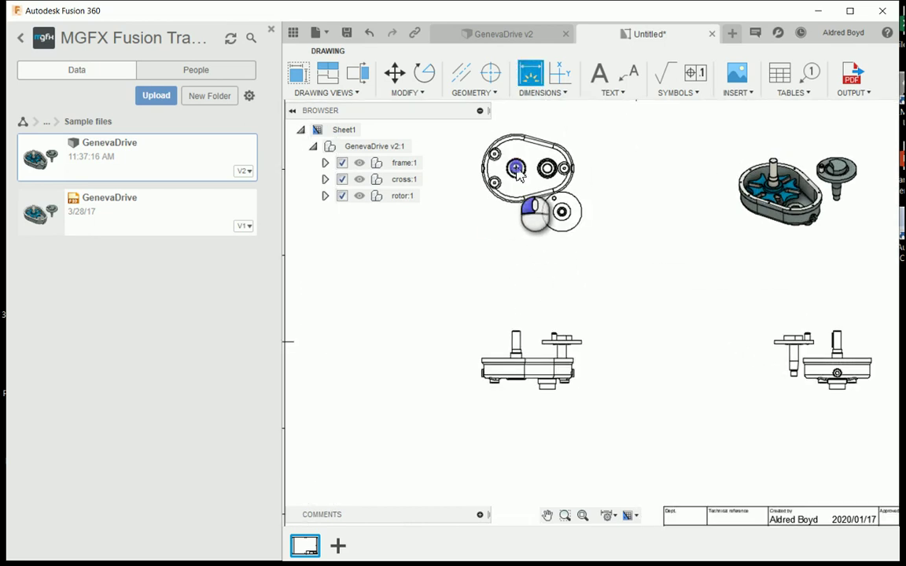
pyautogui.click(562, 211)
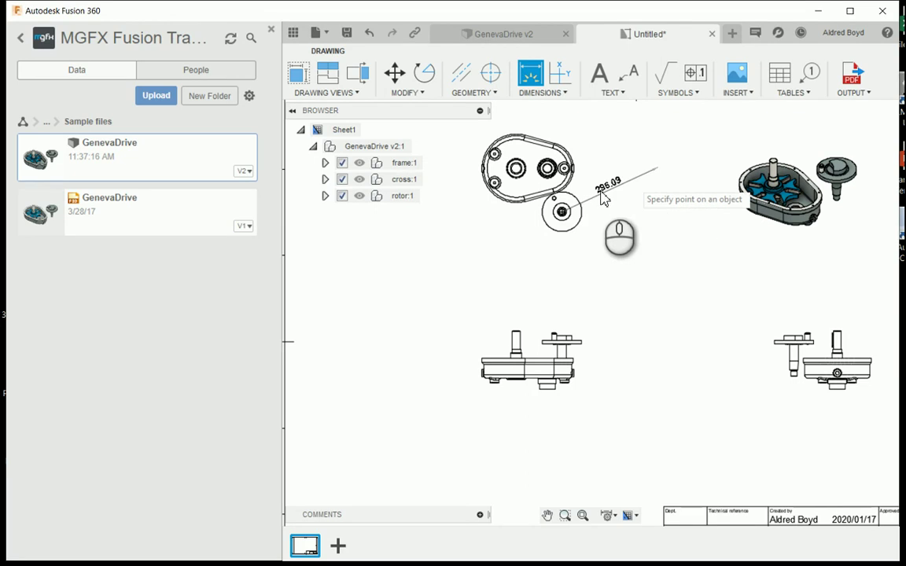
pyautogui.click(516, 169)
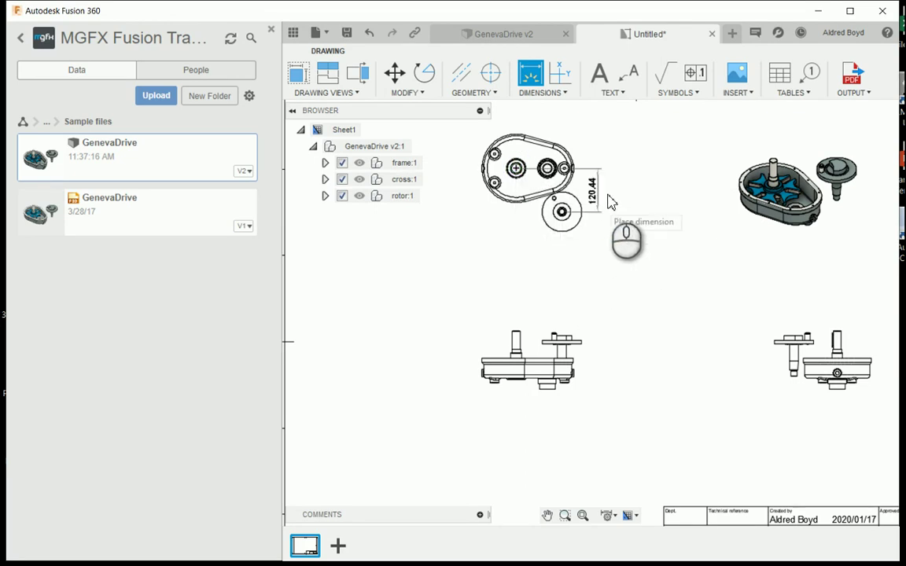
pyautogui.click(661, 193)
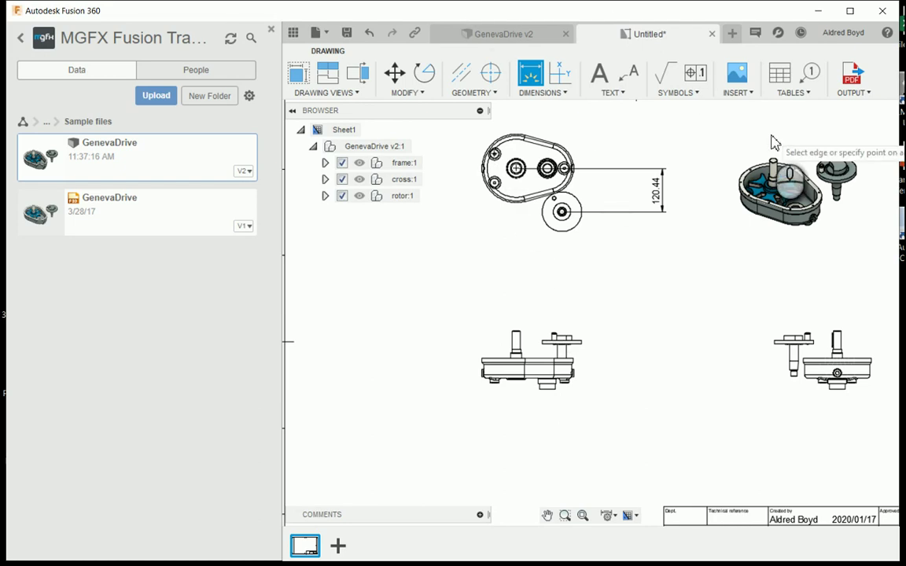
pyautogui.scroll(-3, 734, 219)
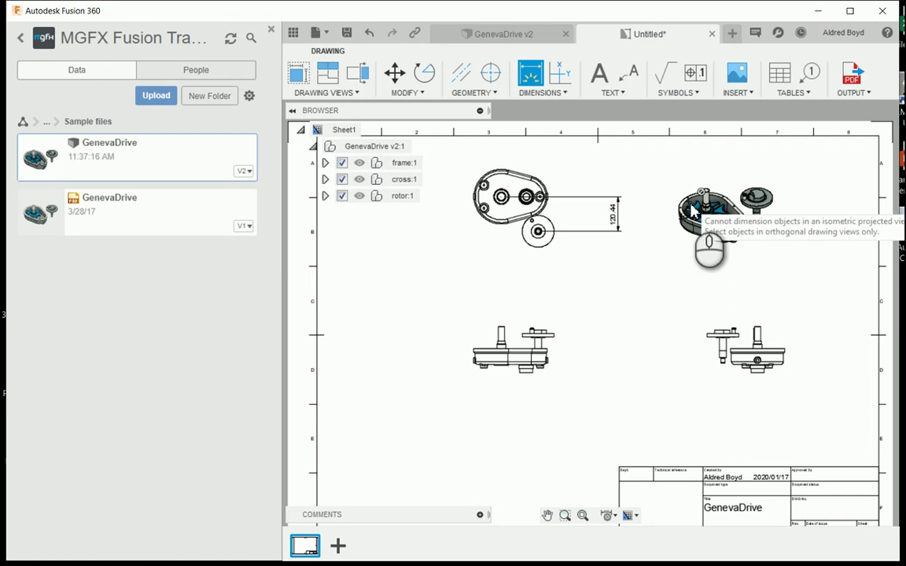
# Open the OUTPUT dropdown of export options.
pyautogui.click(862, 97)
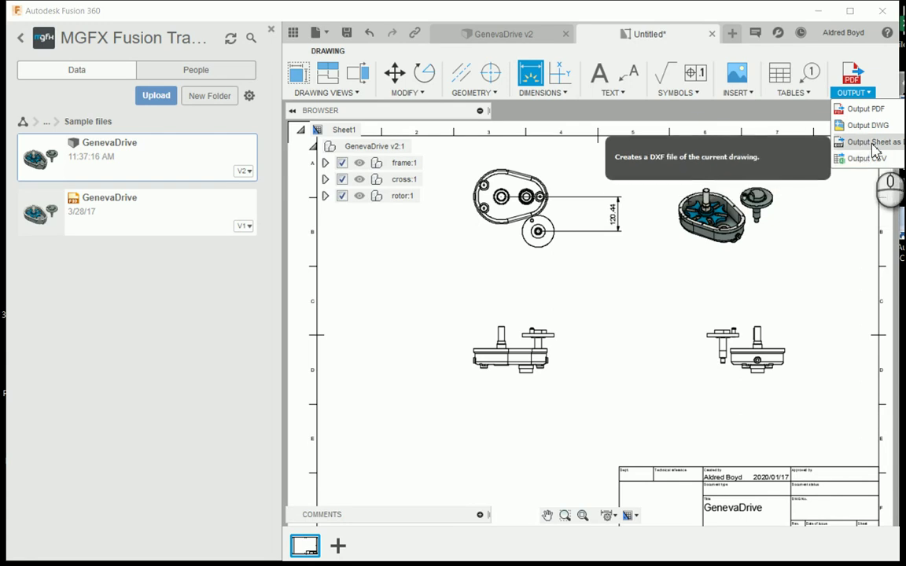
# Export the drawing as an AutoCAD 2013 DWG named 'My first drawing' on the Desktop.
pyautogui.click(872, 127)
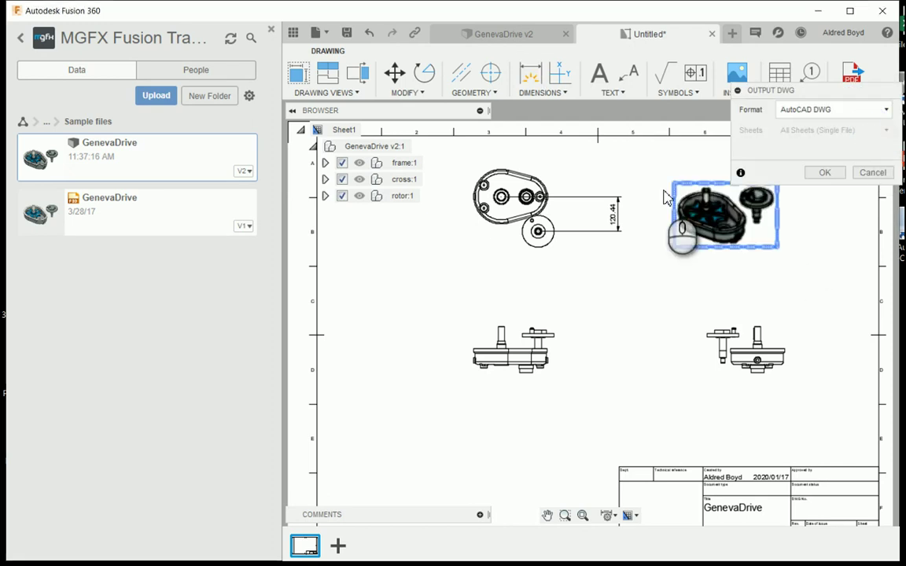
pyautogui.click(825, 173)
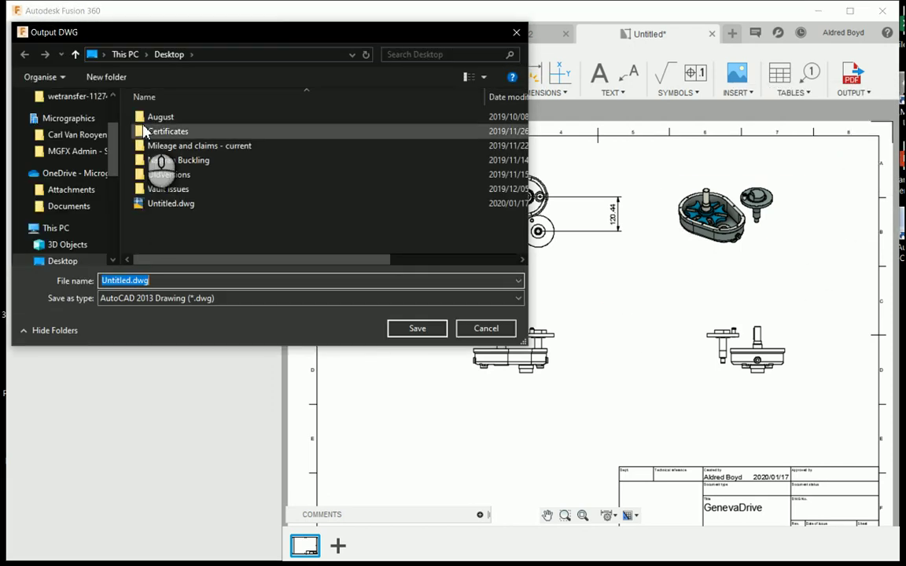
pyautogui.click(474, 299)
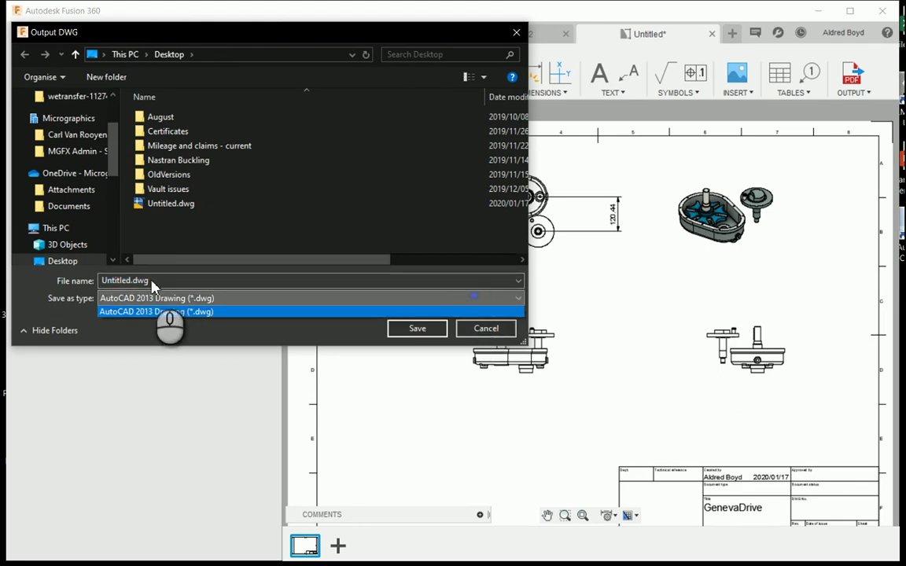
pyautogui.click(173, 316)
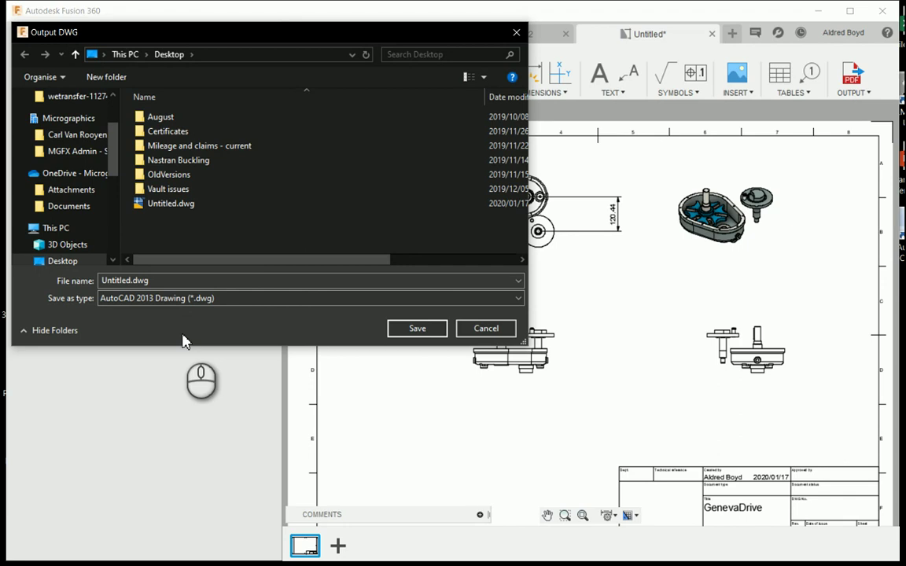
pyautogui.moveTo(192, 282); pyautogui.dragTo(3, 263)
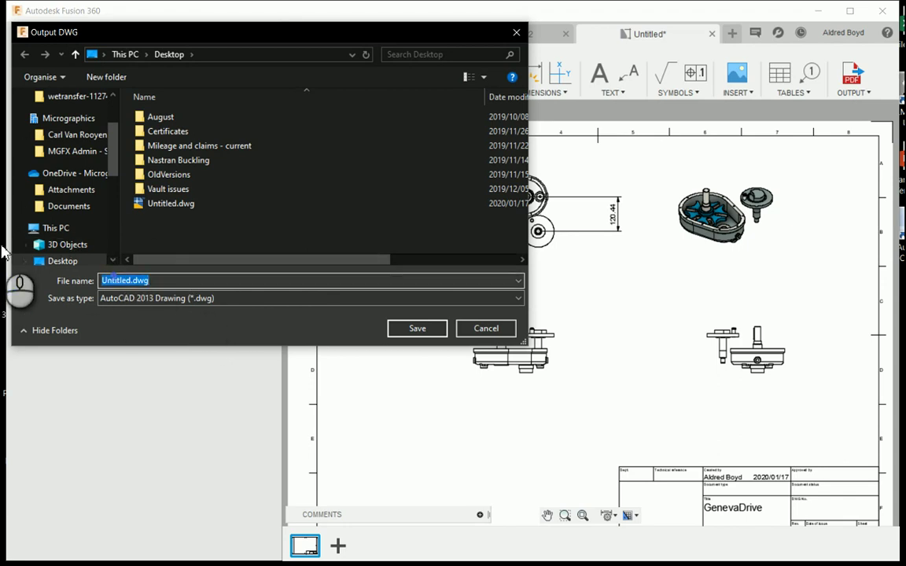
pyautogui.write('My first')
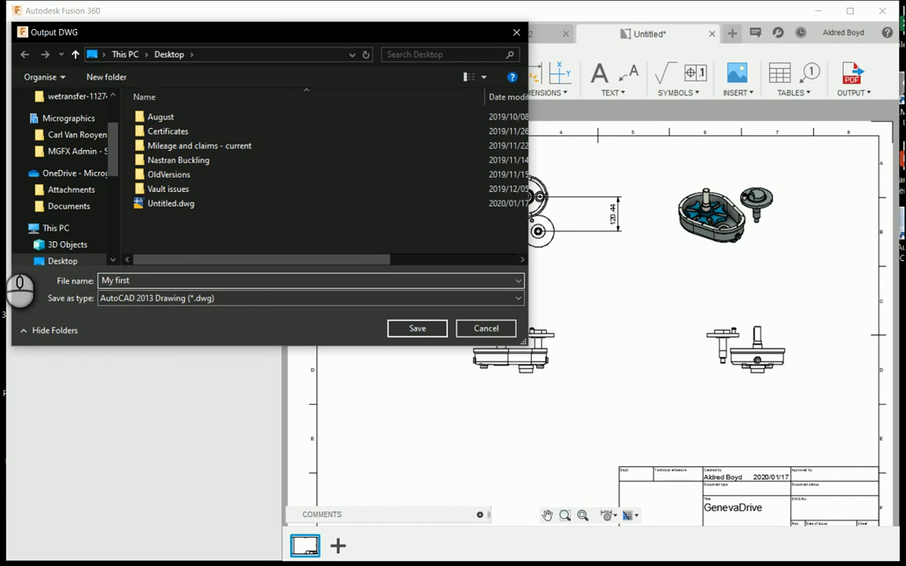
pyautogui.write(' drawing')
pyautogui.click(415, 328)
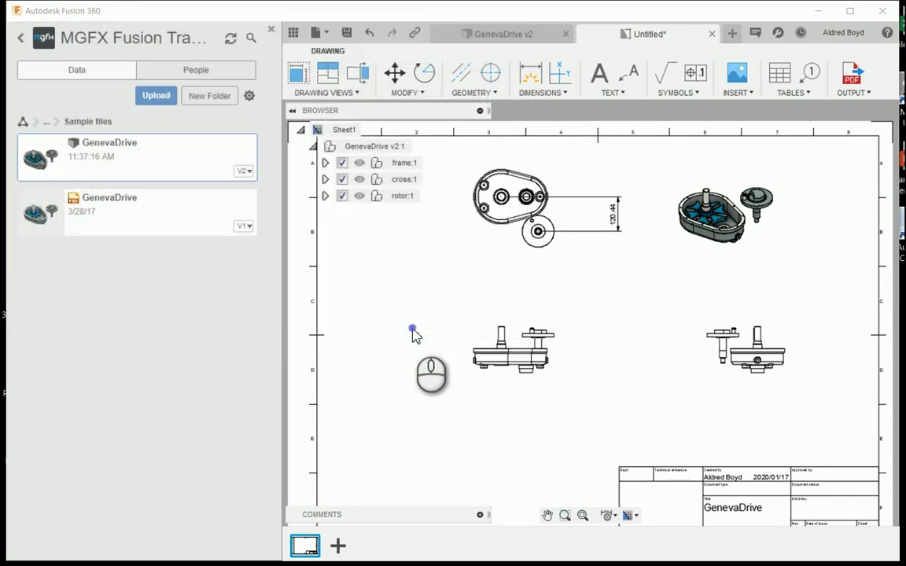
pyautogui.click(498, 303)
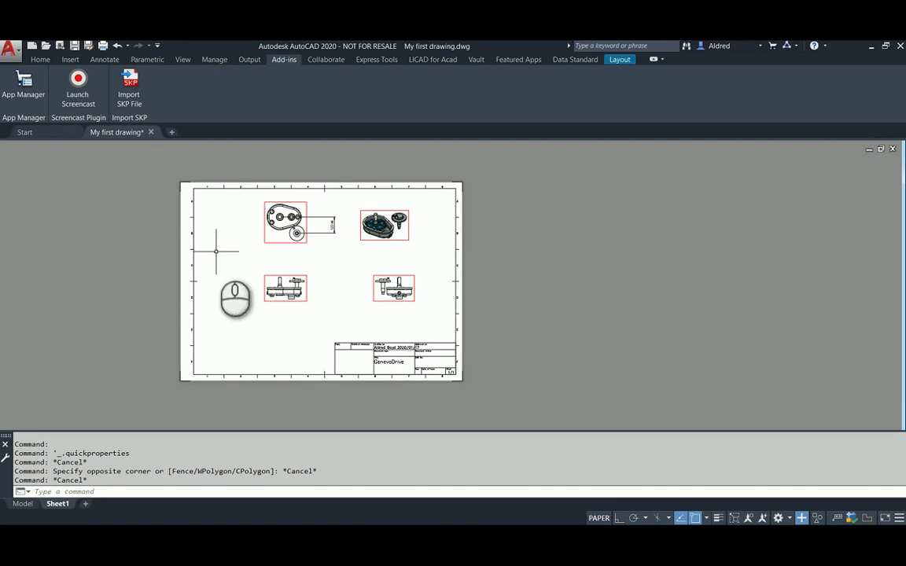
# Zoom into the AutoCAD layout and delete the 120.44 dimension beside the top-left view.
pyautogui.scroll(2, 273, 270)
pyautogui.moveTo(431, 314); pyautogui.dragTo(494, 307, button='middle')
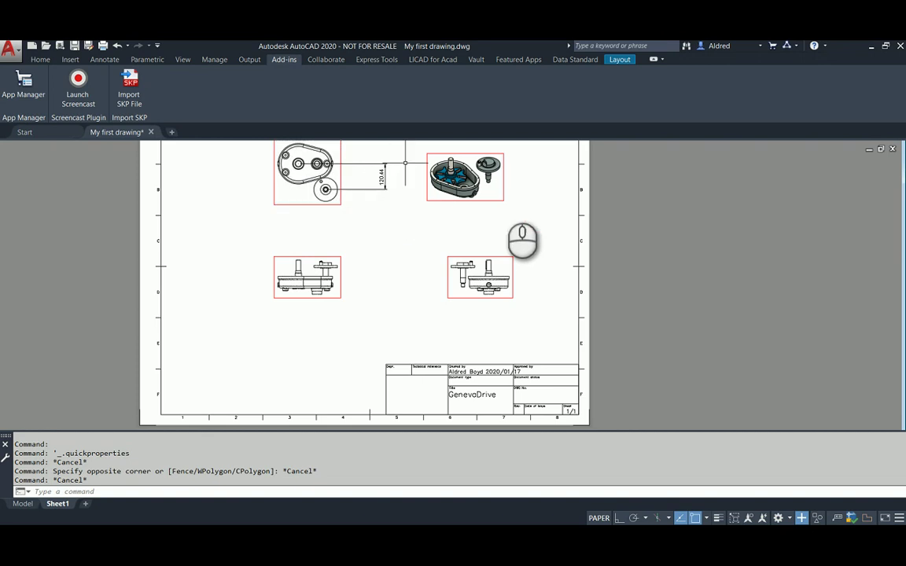
pyautogui.click(428, 204)
pyautogui.click(367, 189)
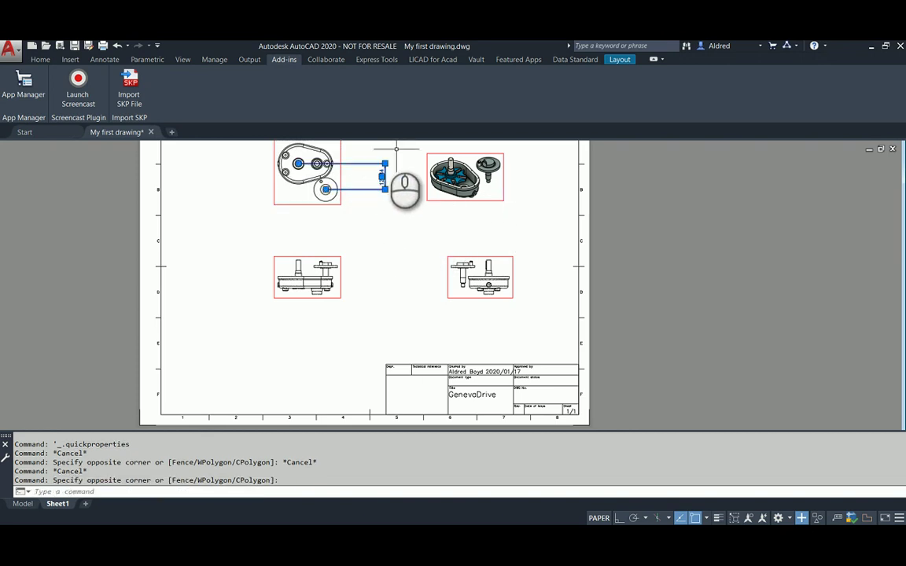
pyautogui.press('Delete')
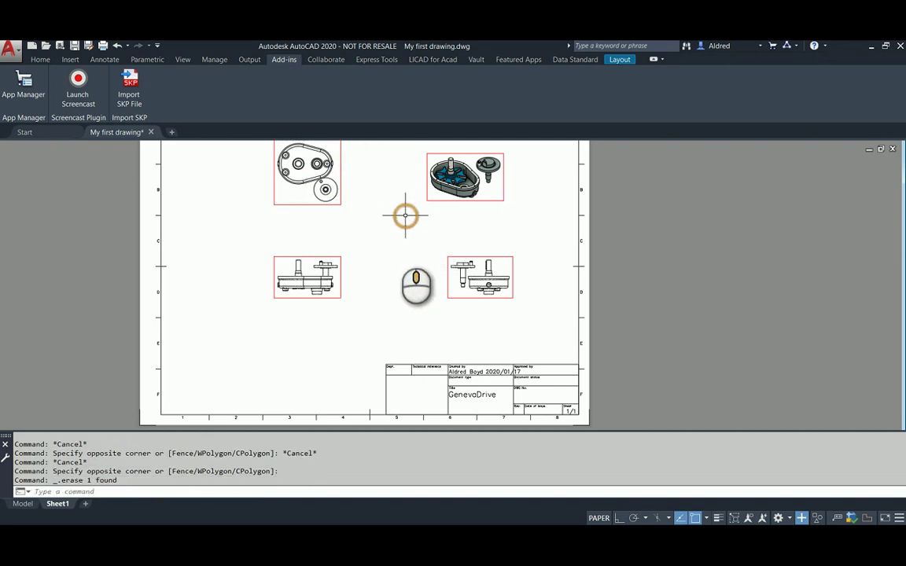
pyautogui.moveTo(405, 215); pyautogui.dragTo(396, 241, button='middle')
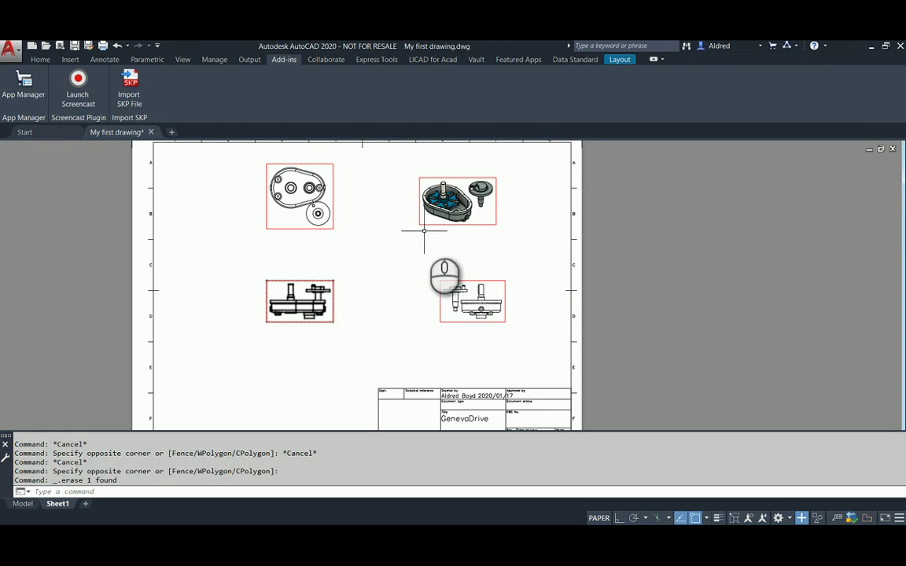